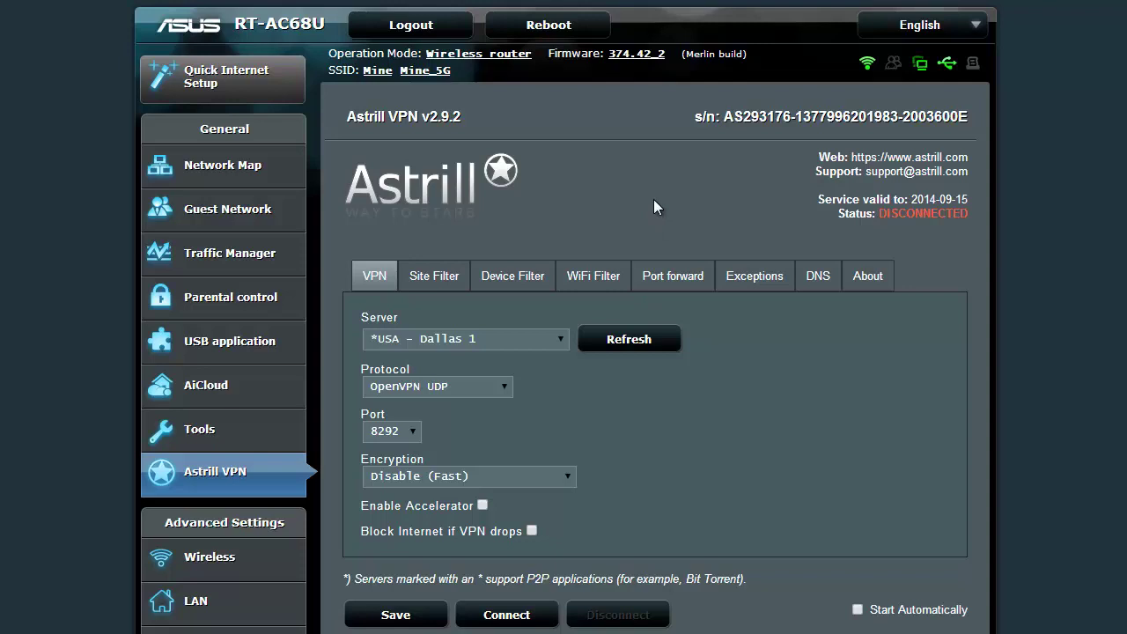
Set the Device Filter to tunnel only selected devices, including 192.168.1.40.
{"action": "left_click", "coordinate": [521, 280]}
{"action": "left_click", "coordinate": [489, 335]}
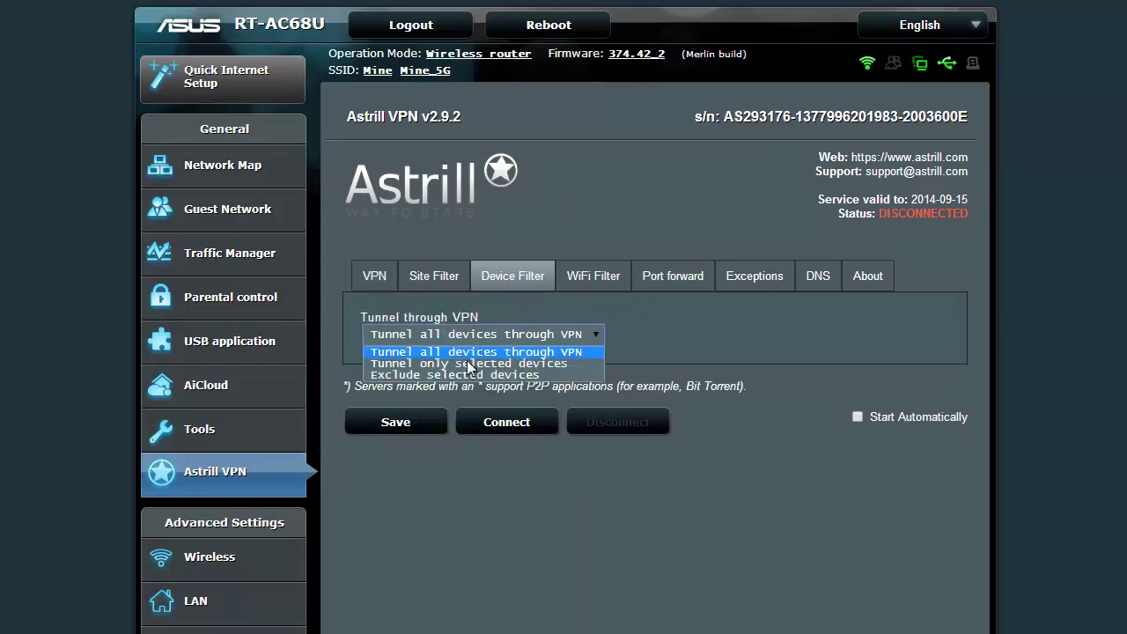
{"action": "left_click", "coordinate": [467, 363]}
{"action": "left_click", "coordinate": [370, 431]}
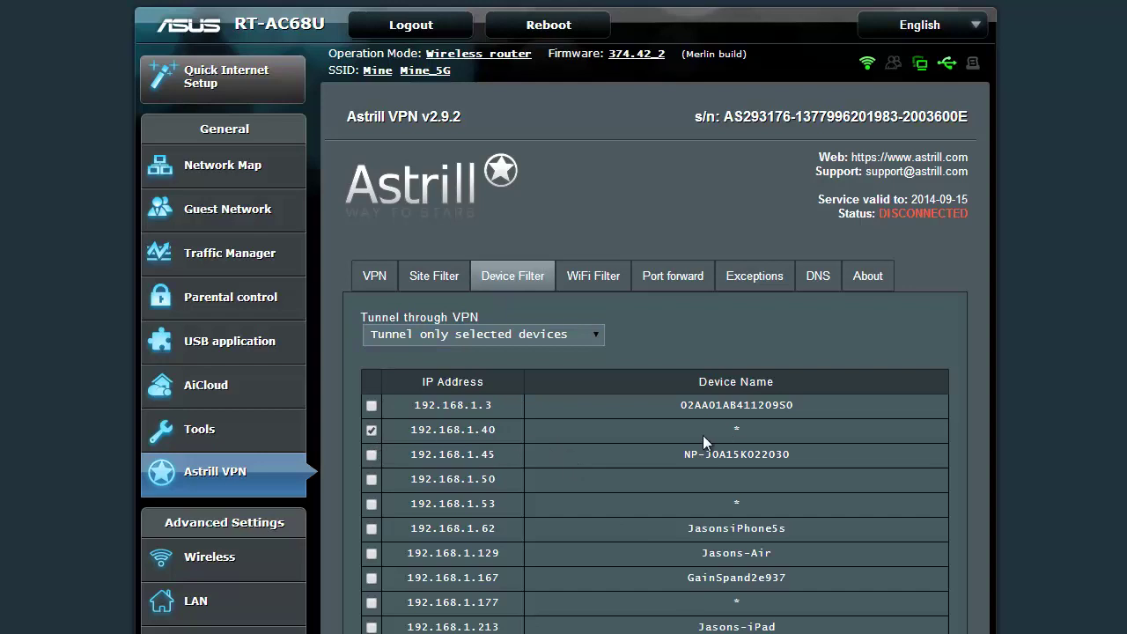
Keep Dallas 1 as the VPN server in the main connection settings.
{"action": "scroll", "coordinate": [703, 435], "scroll_direction": "down", "scroll_amount": 1}
{"action": "left_click", "coordinate": [374, 187]}
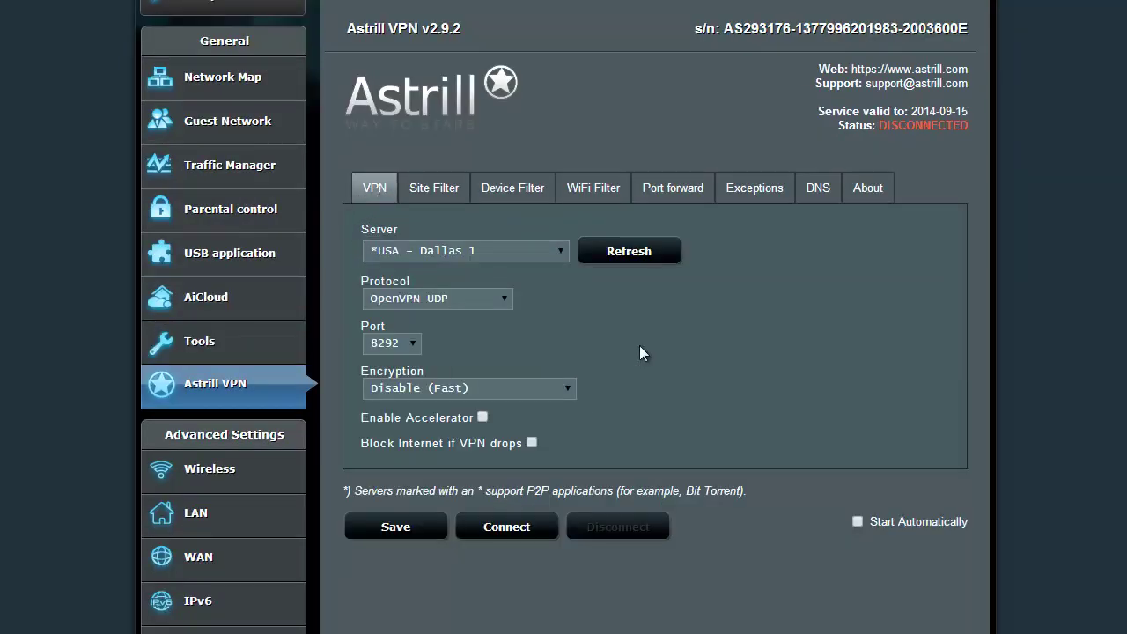
{"action": "left_click", "coordinate": [519, 255]}
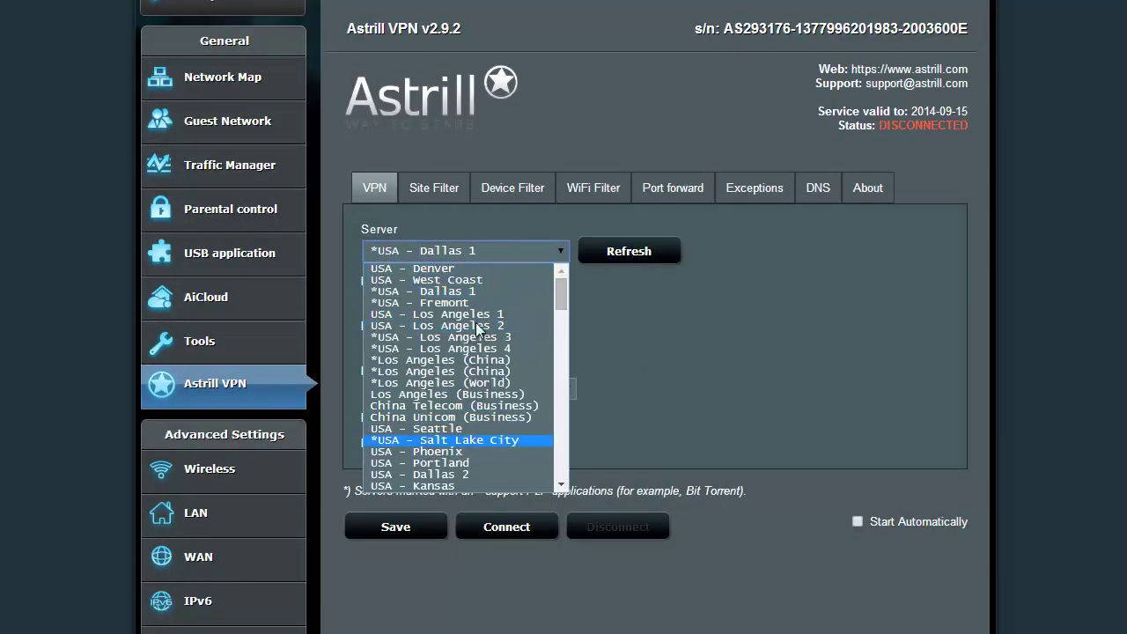
{"action": "left_click_drag", "start_coordinate": [561, 294], "coordinate": [561, 251]}
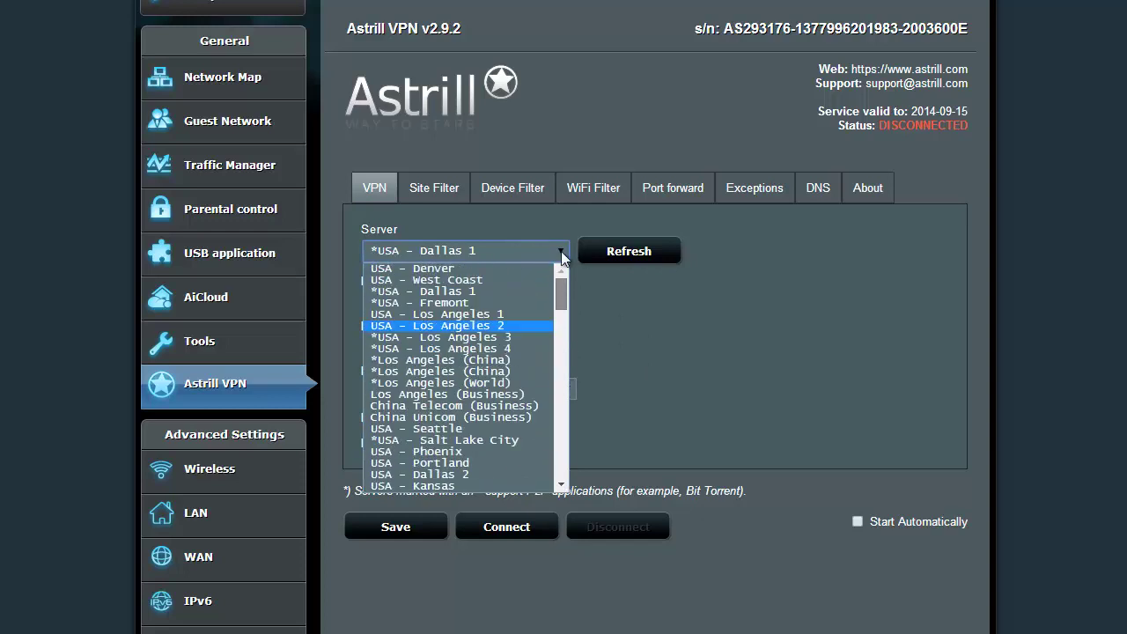
{"action": "left_click", "coordinate": [561, 251]}
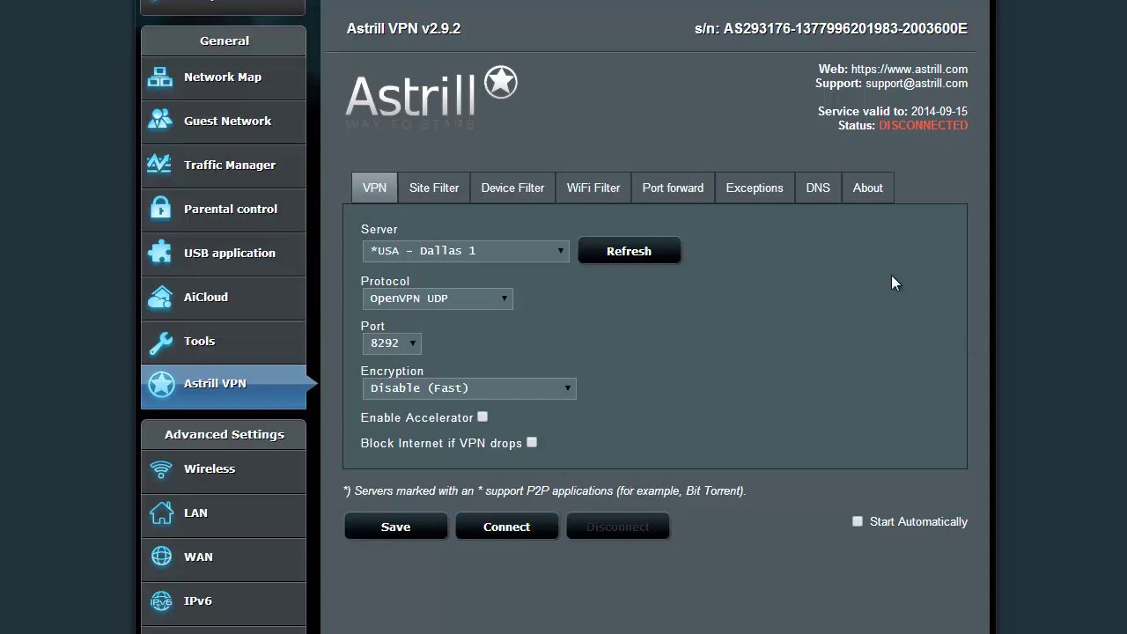
Uninstall the Astrill applet from the About tab and confirm with OK.
{"action": "left_click", "coordinate": [870, 190]}
{"action": "left_click", "coordinate": [671, 298]}
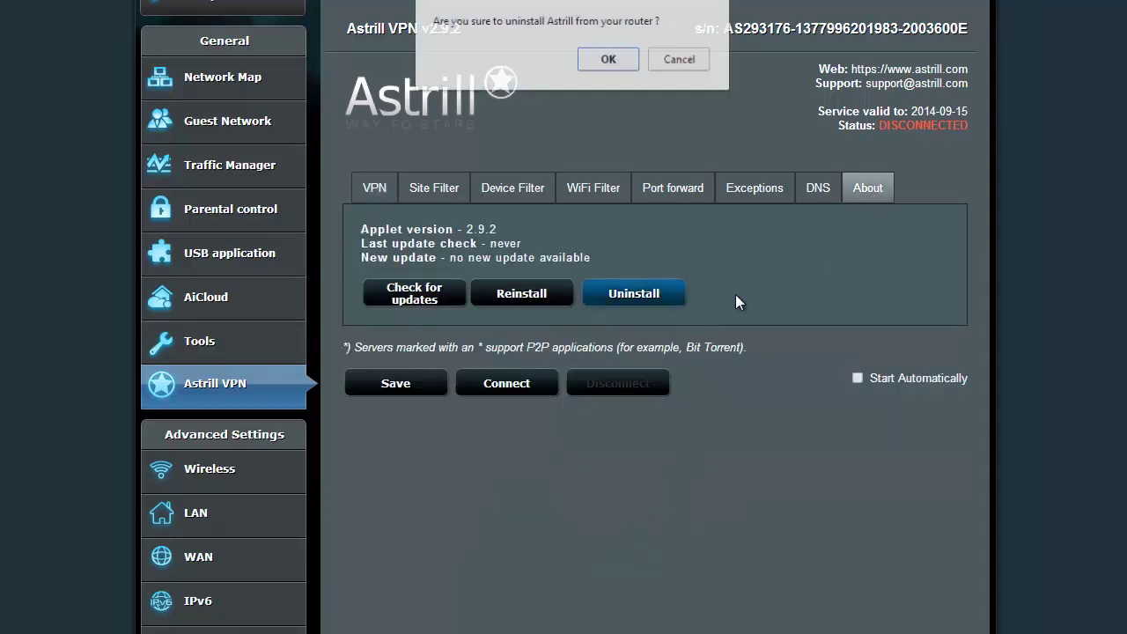
{"action": "left_click", "coordinate": [609, 59]}
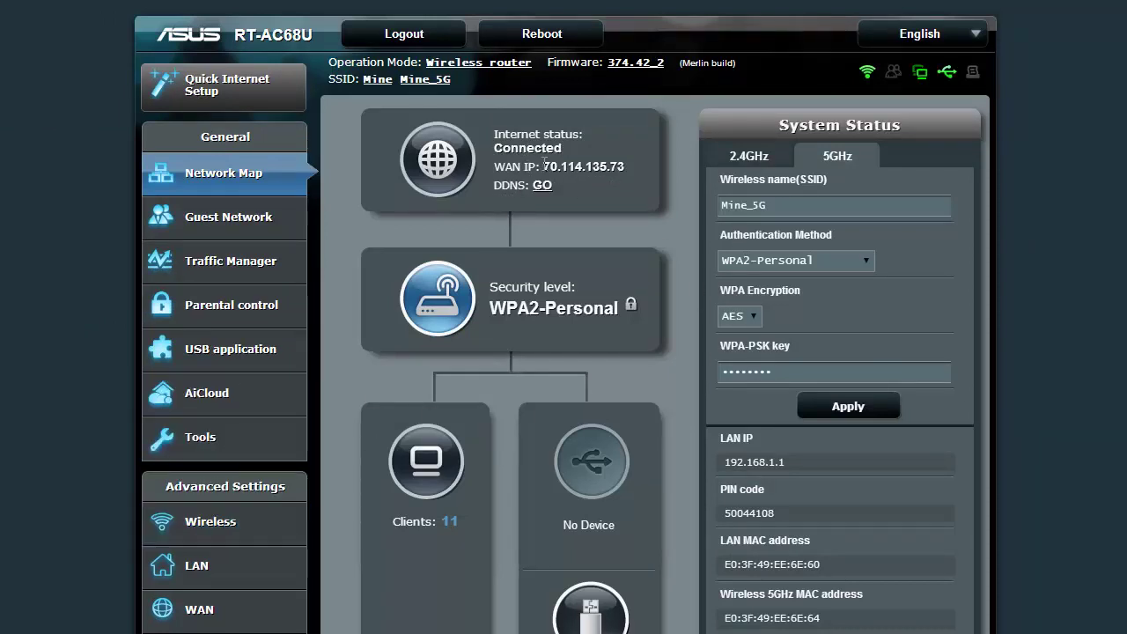
Open Firmware Upgrade and review the installed Merlin firmware version 374.42_2.
{"action": "left_click_drag", "start_coordinate": [543, 165], "coordinate": [655, 164]}
{"action": "left_click", "coordinate": [324, 179]}
{"action": "left_click", "coordinate": [634, 64]}
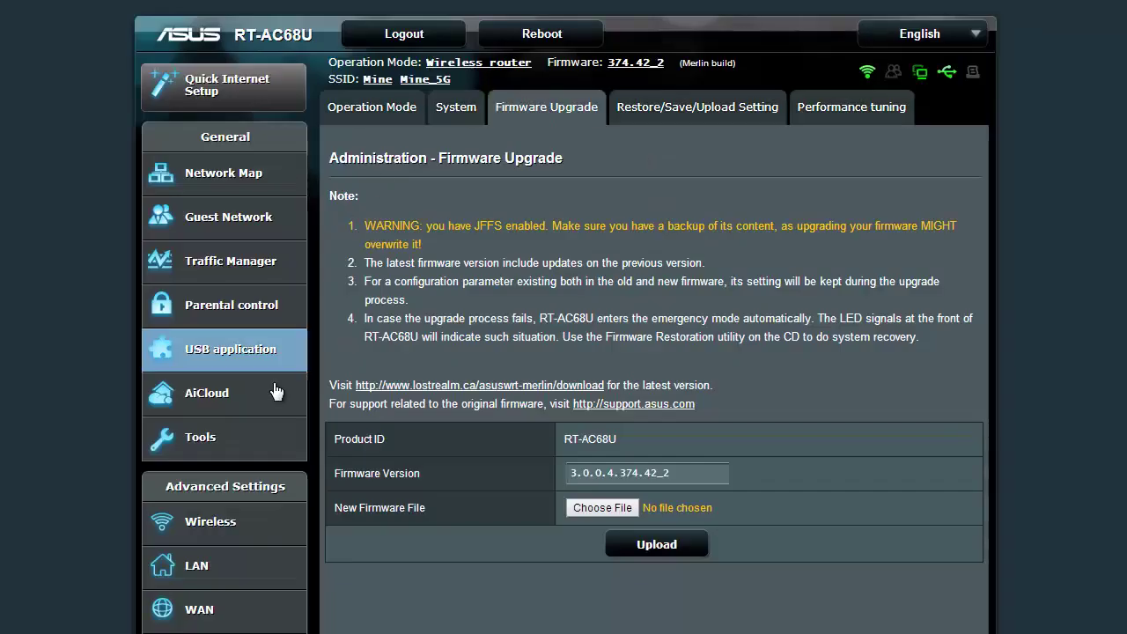
{"action": "scroll", "coordinate": [325, 276], "scroll_direction": "down", "scroll_amount": 2}
{"action": "scroll", "coordinate": [324, 269], "scroll_direction": "down", "scroll_amount": 1}
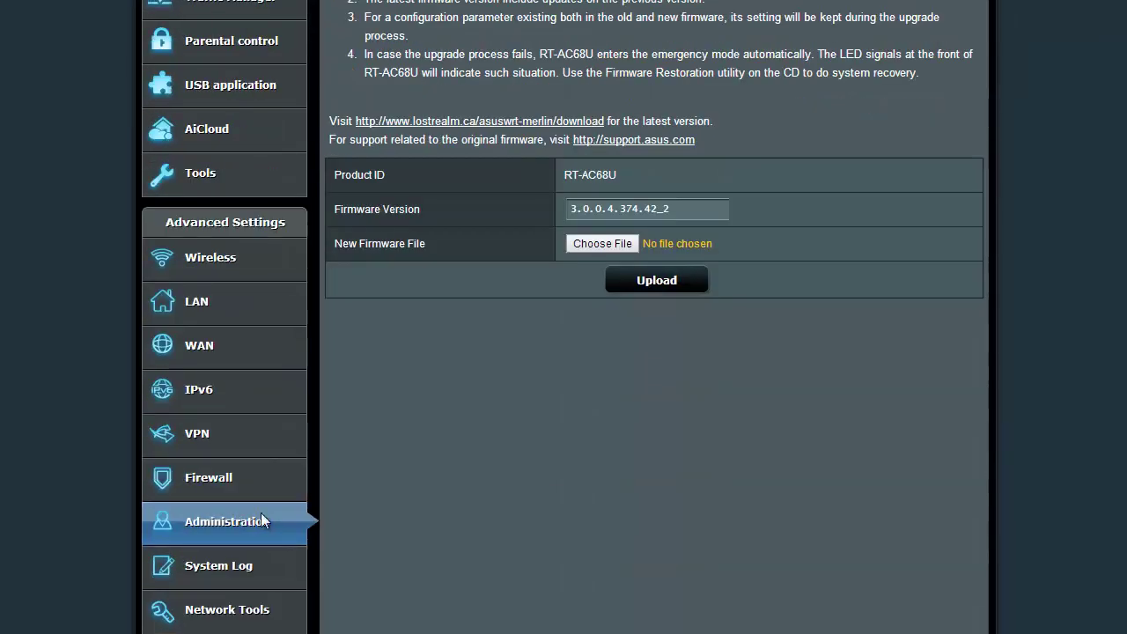
{"action": "scroll", "coordinate": [261, 520], "scroll_direction": "up", "scroll_amount": 3}
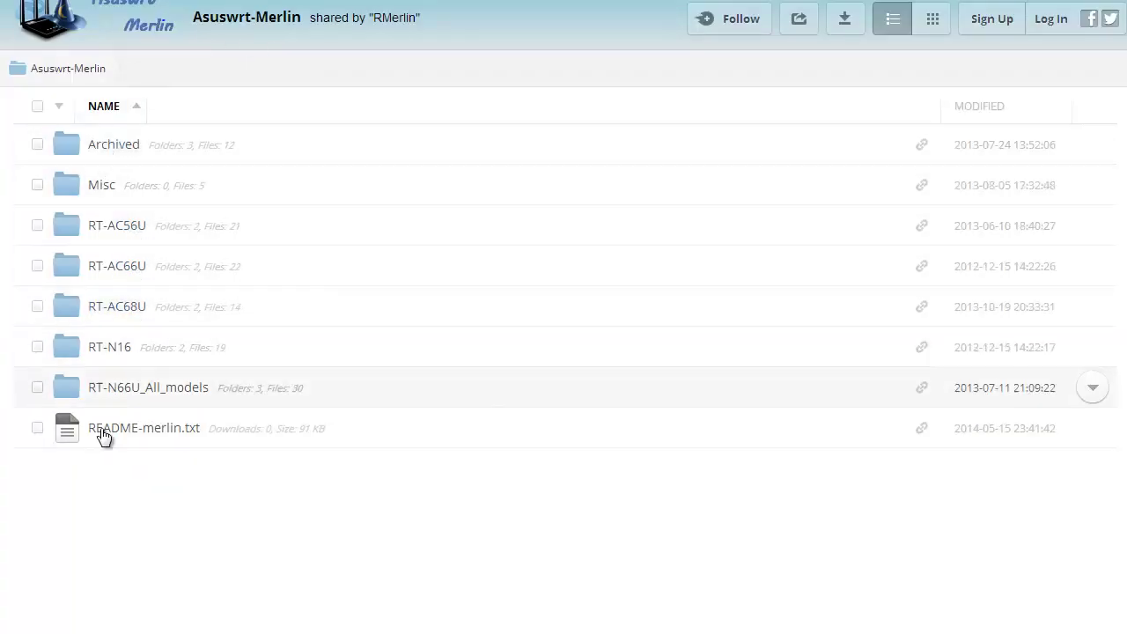
{"action": "left_click", "coordinate": [112, 309]}
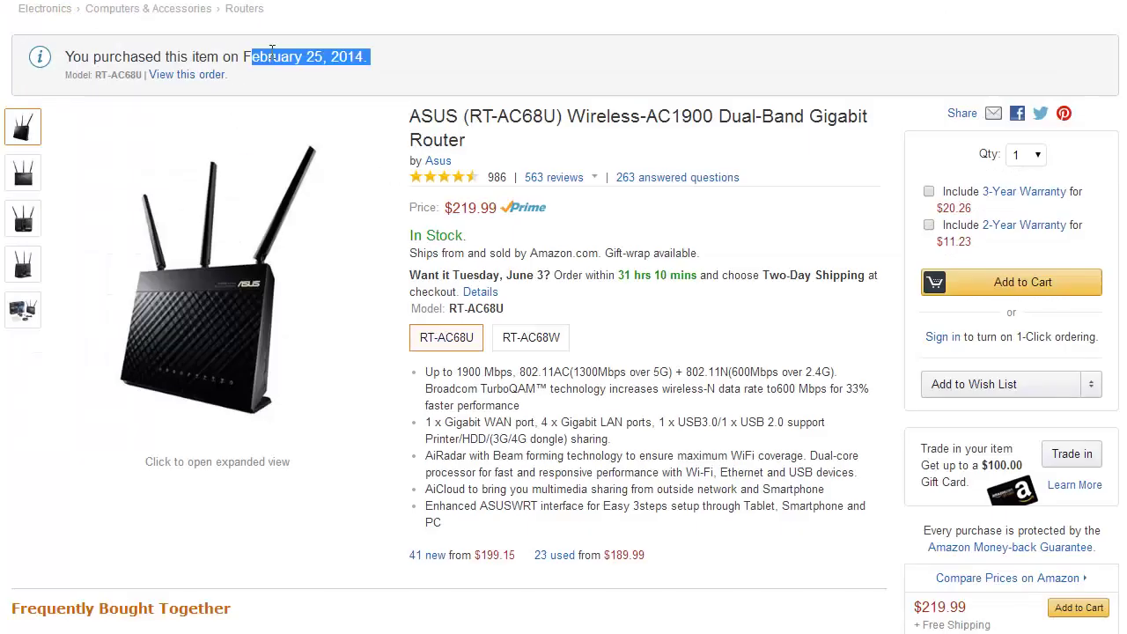
{"action": "left_click", "coordinate": [344, 64]}
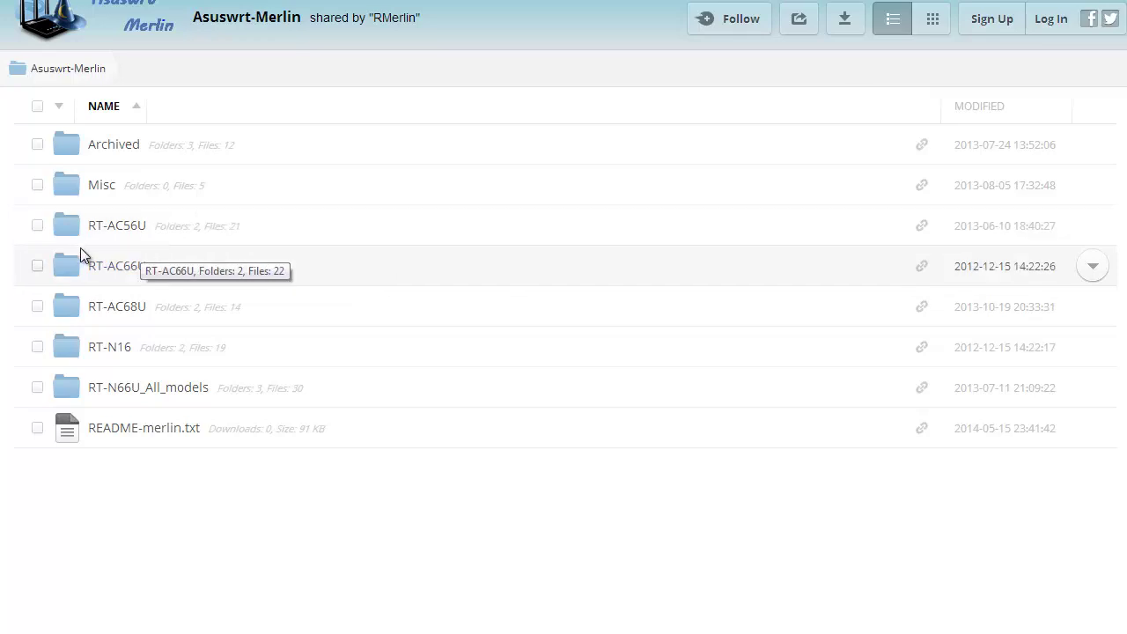
Open the RT-AC68U firmware folder in the MediaFire listing.
{"action": "left_click", "coordinate": [101, 308]}
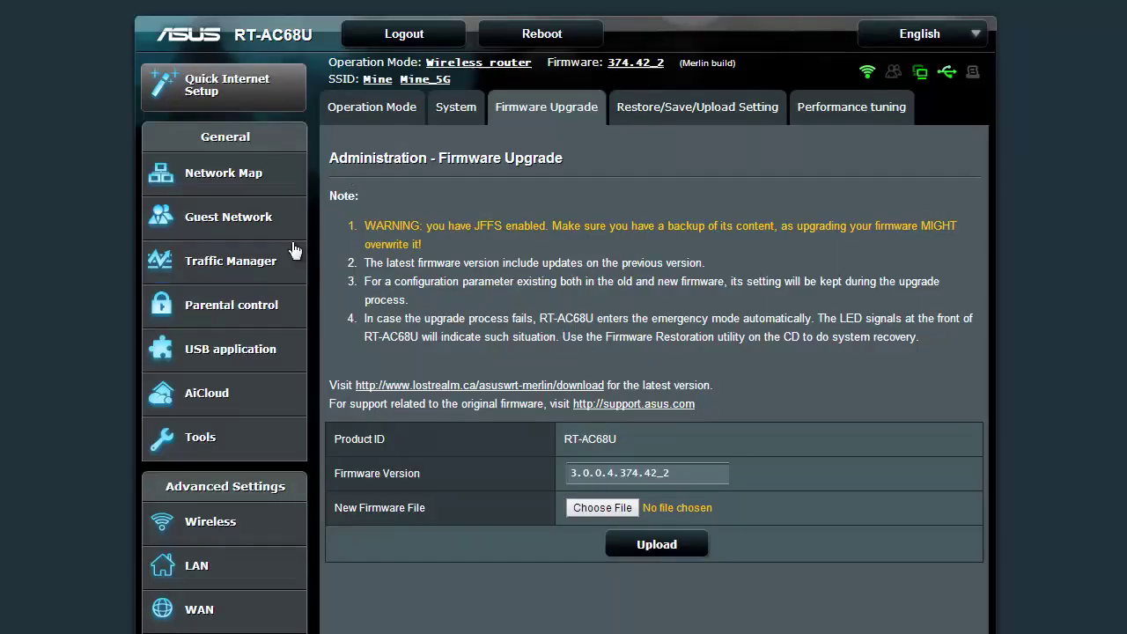
Open Administration > System and scroll down to the enabled SSH settings.
{"action": "scroll", "coordinate": [545, 380], "scroll_direction": "down", "scroll_amount": 1}
{"action": "scroll", "coordinate": [545, 380], "scroll_direction": "up", "scroll_amount": 3}
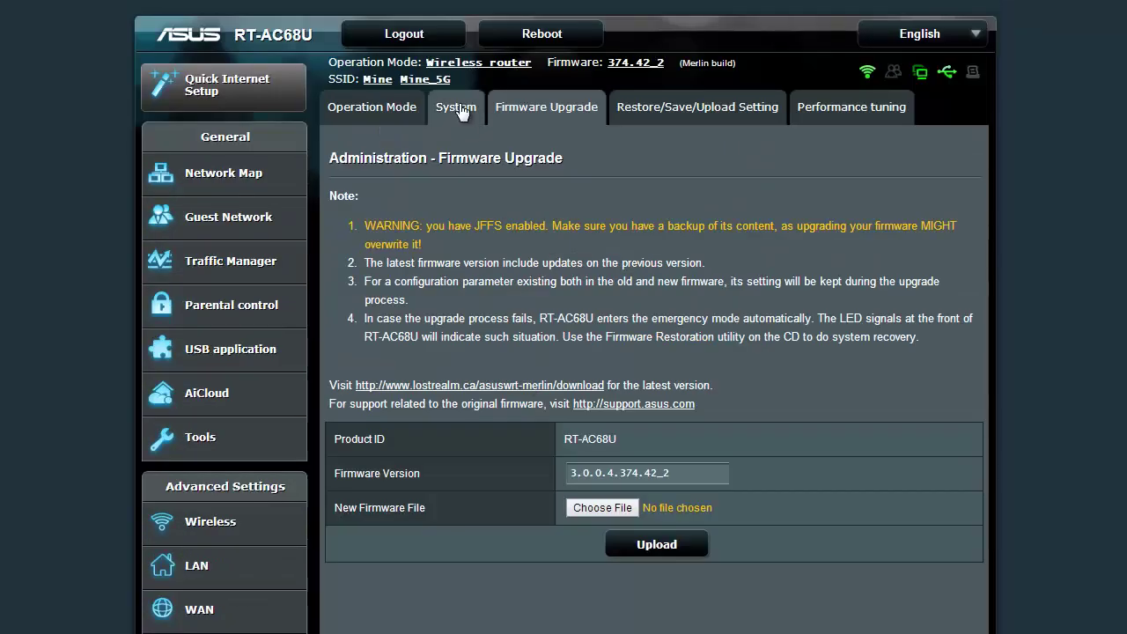
{"action": "left_click", "coordinate": [456, 107]}
{"action": "scroll", "coordinate": [576, 304], "scroll_direction": "down", "scroll_amount": 3}
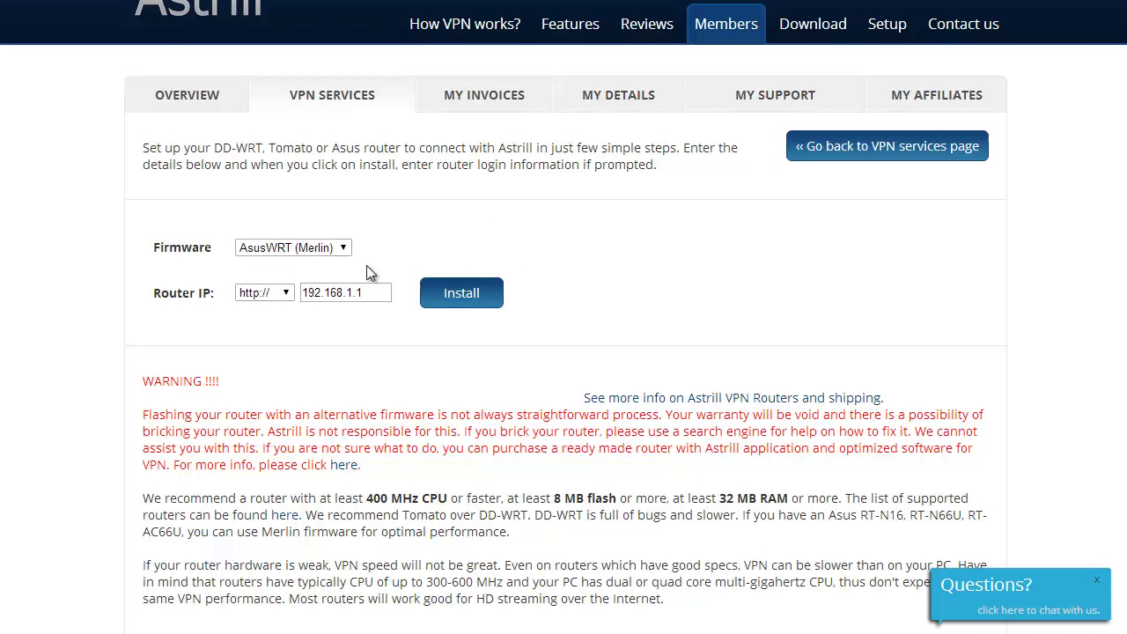
Show Astrill's Merlin install command and set PuTTY to SSH into 192.168.1.1 on port 22.
{"action": "left_click", "coordinate": [327, 299]}
{"action": "left_click", "coordinate": [569, 295]}
{"action": "left_click", "coordinate": [484, 292]}
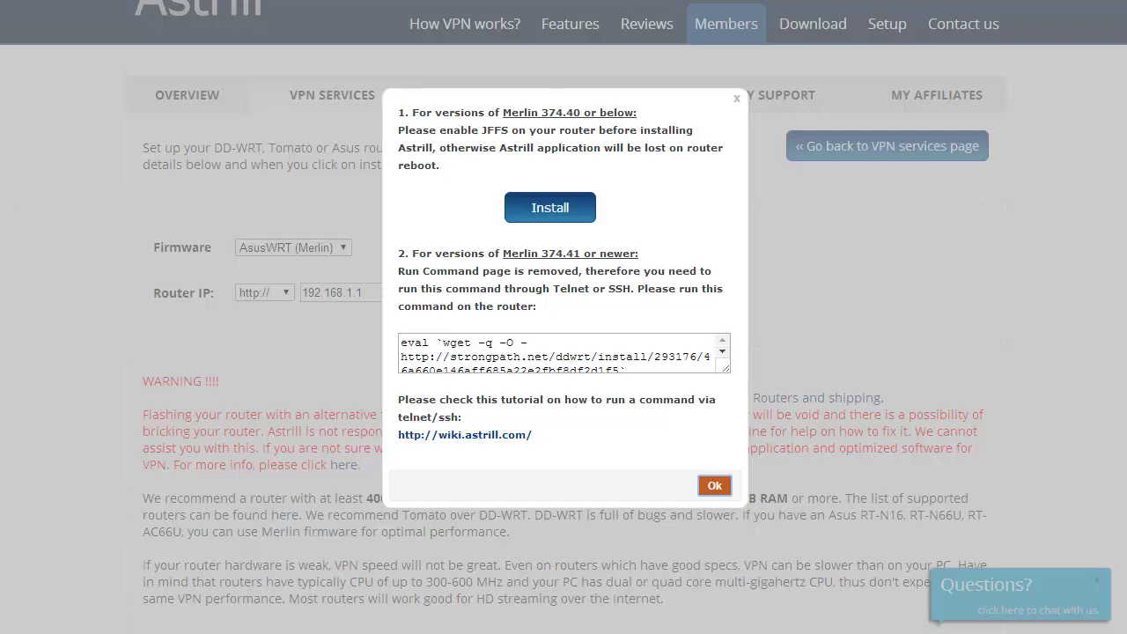
{"action": "left_click_drag", "start_coordinate": [899, 124], "coordinate": [840, 148]}
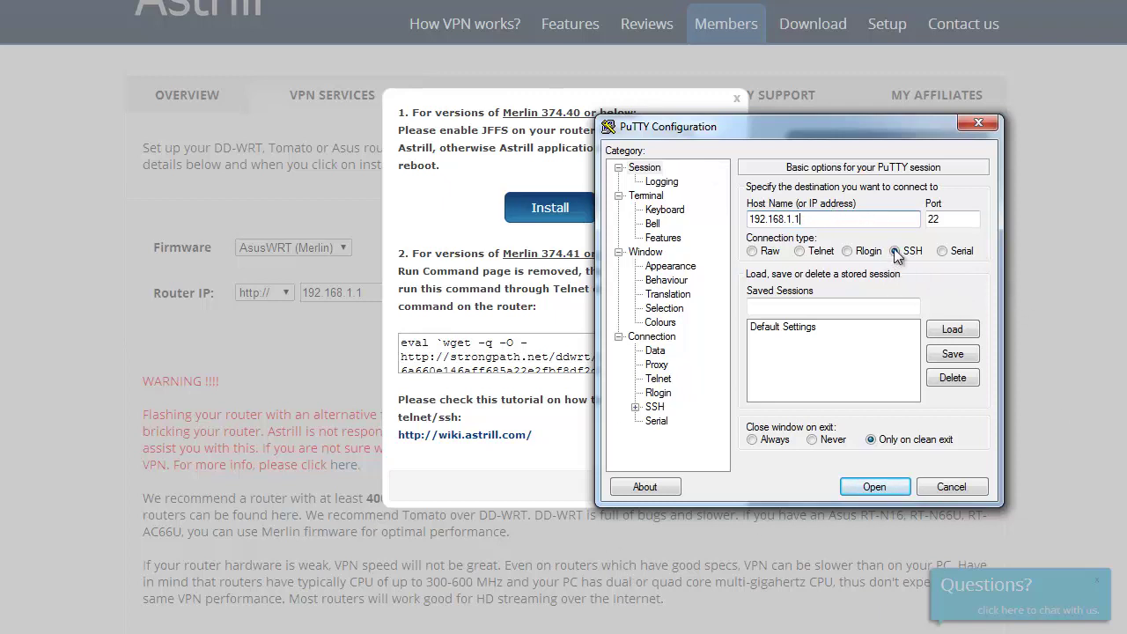
Connect to the router over SSH and log in as admin with the router password.
{"action": "left_click", "coordinate": [878, 486]}
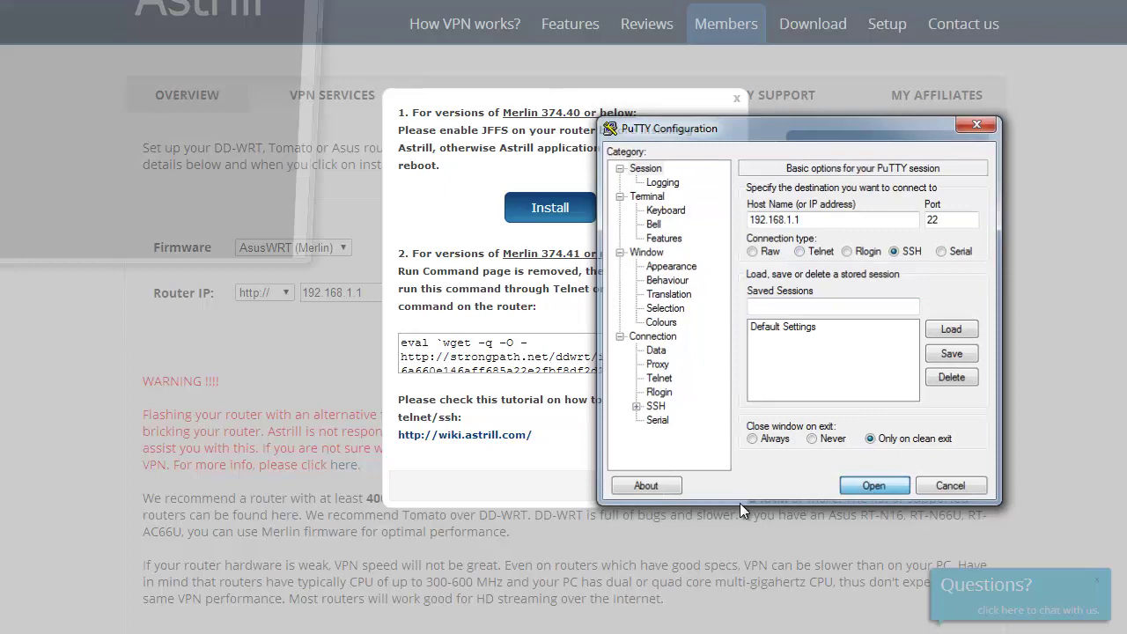
{"action": "type", "text": "admin"}
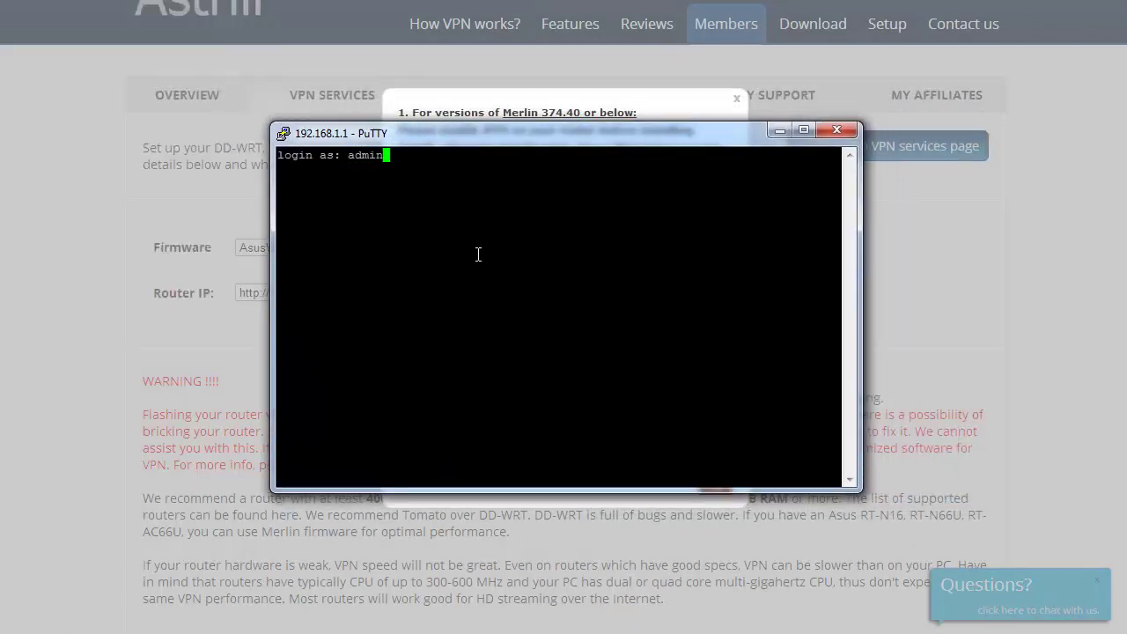
{"action": "key", "text": "Return"}
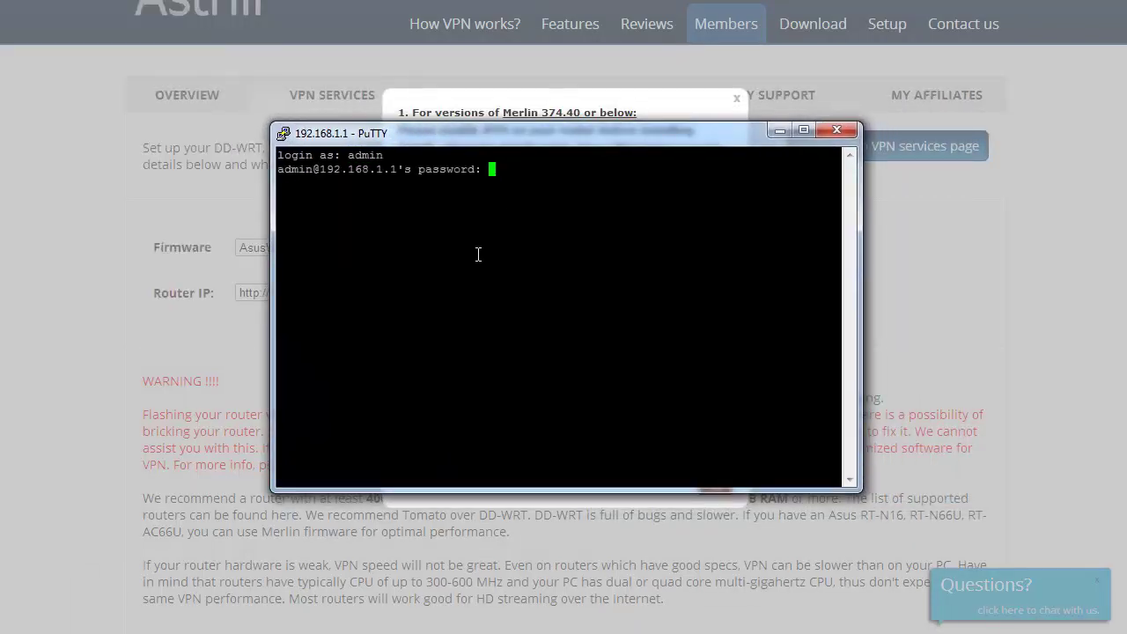
{"action": "key", "text": "Return"}
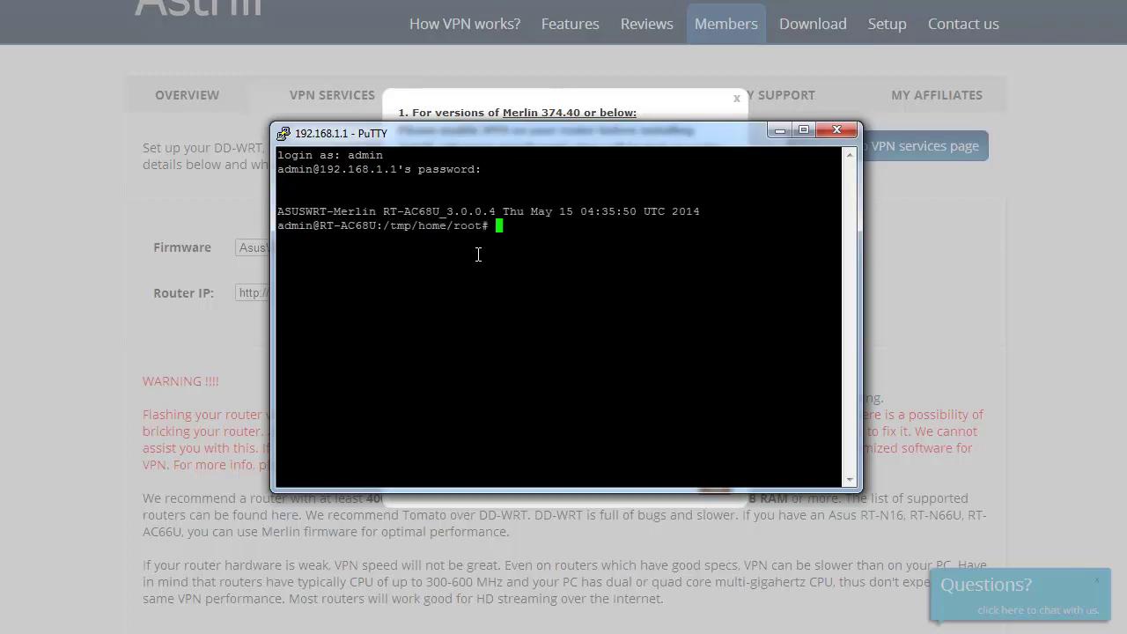
Copy the eval wget install command from Astrill's dialog, paste it into PuTTY, and run it.
{"action": "left_click_drag", "start_coordinate": [536, 138], "coordinate": [915, 106]}
{"action": "left_click", "coordinate": [528, 353]}
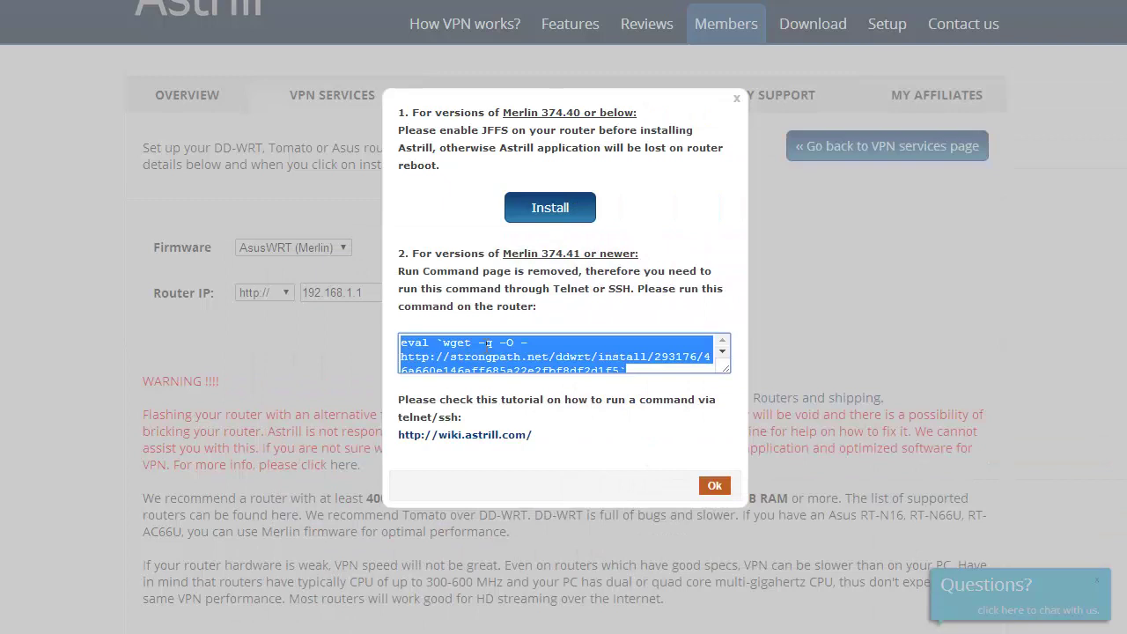
{"action": "right_click", "coordinate": [487, 348]}
{"action": "left_click", "coordinate": [536, 428]}
{"action": "key", "text": "alt+Tab"}
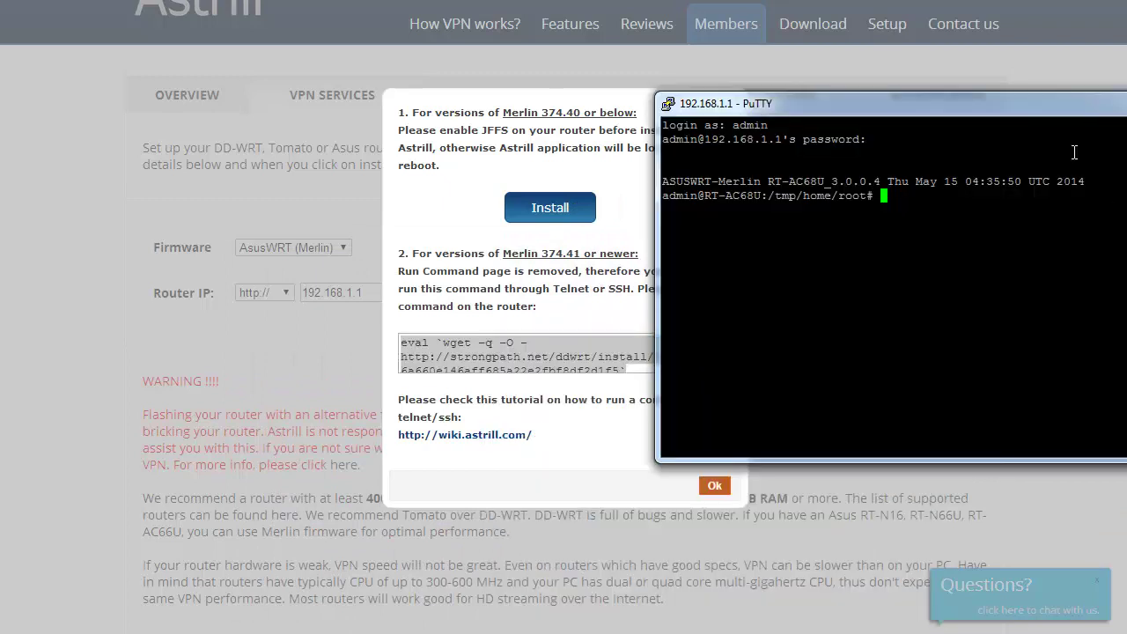
{"action": "left_click_drag", "start_coordinate": [1045, 110], "coordinate": [487, 103]}
{"action": "right_click", "coordinate": [474, 297]}
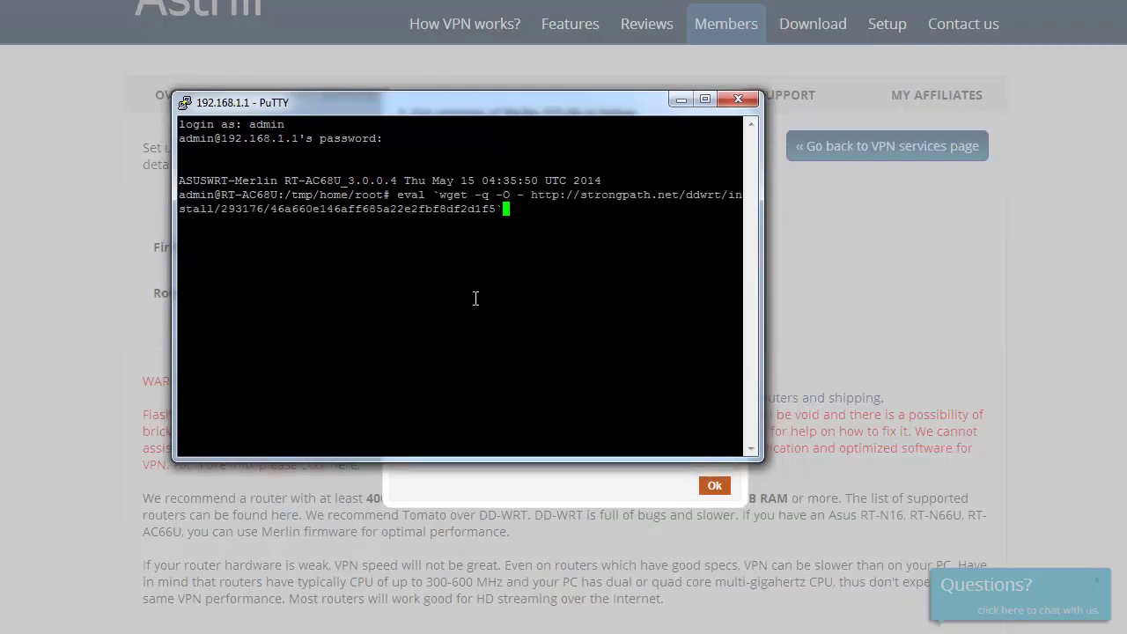
{"action": "key", "text": "Return"}
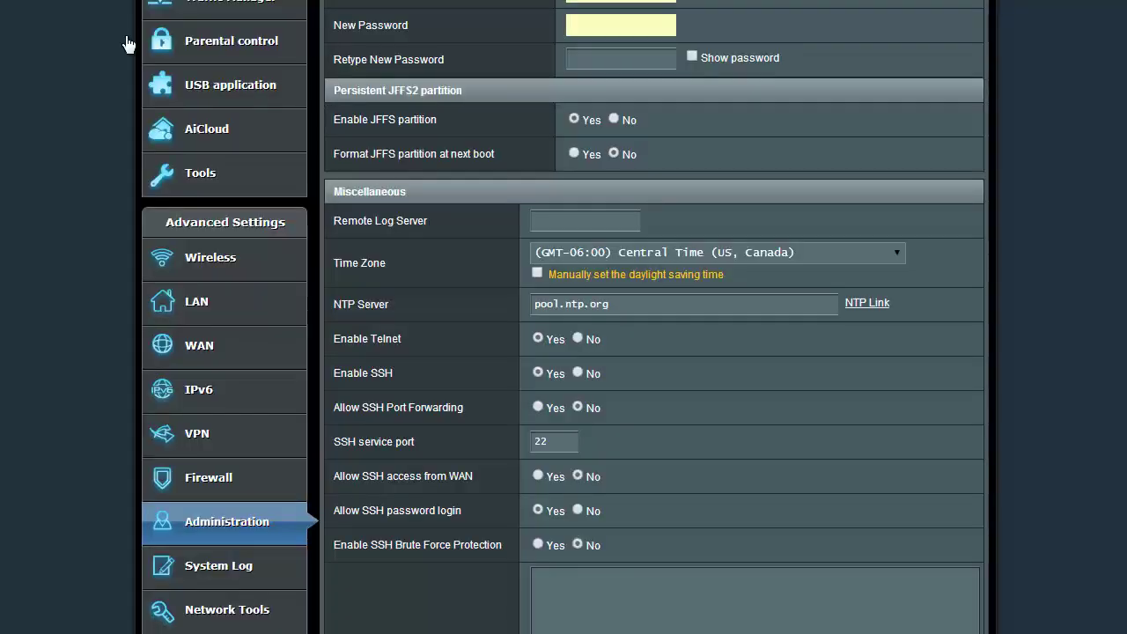
Reload the router page so the Astrill VPN applet appears.
{"action": "scroll", "coordinate": [97, 203], "scroll_direction": "up", "scroll_amount": 5}
{"action": "right_click", "coordinate": [70, 143]}
{"action": "left_click", "coordinate": [100, 197]}
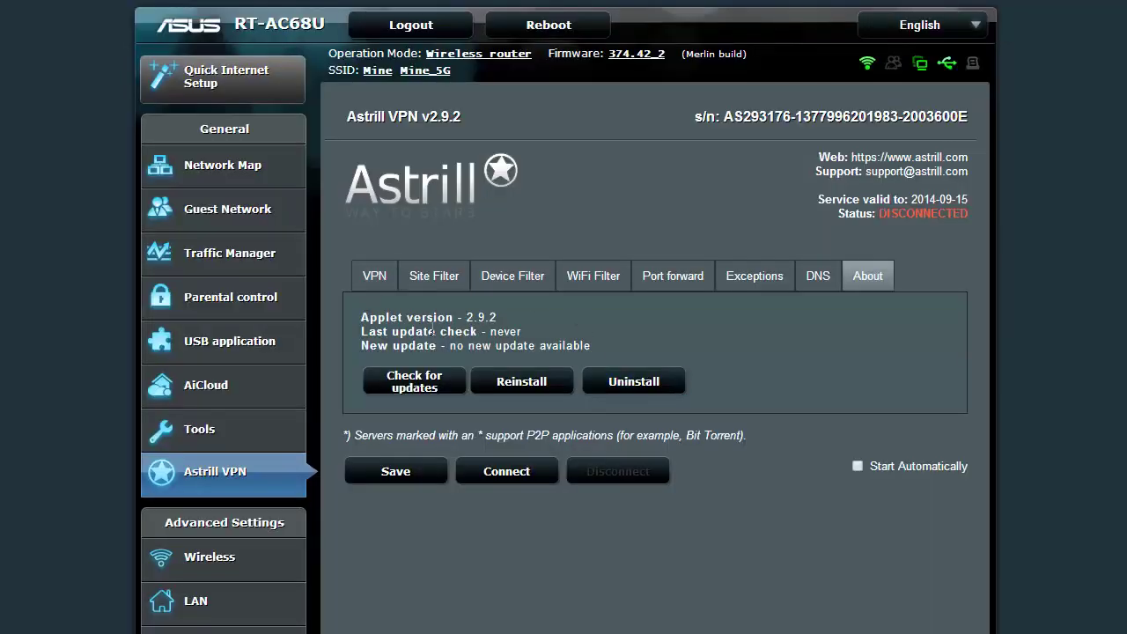
Keep USA - Denver as the Astrill VPN server.
{"action": "left_click", "coordinate": [377, 278]}
{"action": "left_click", "coordinate": [454, 340]}
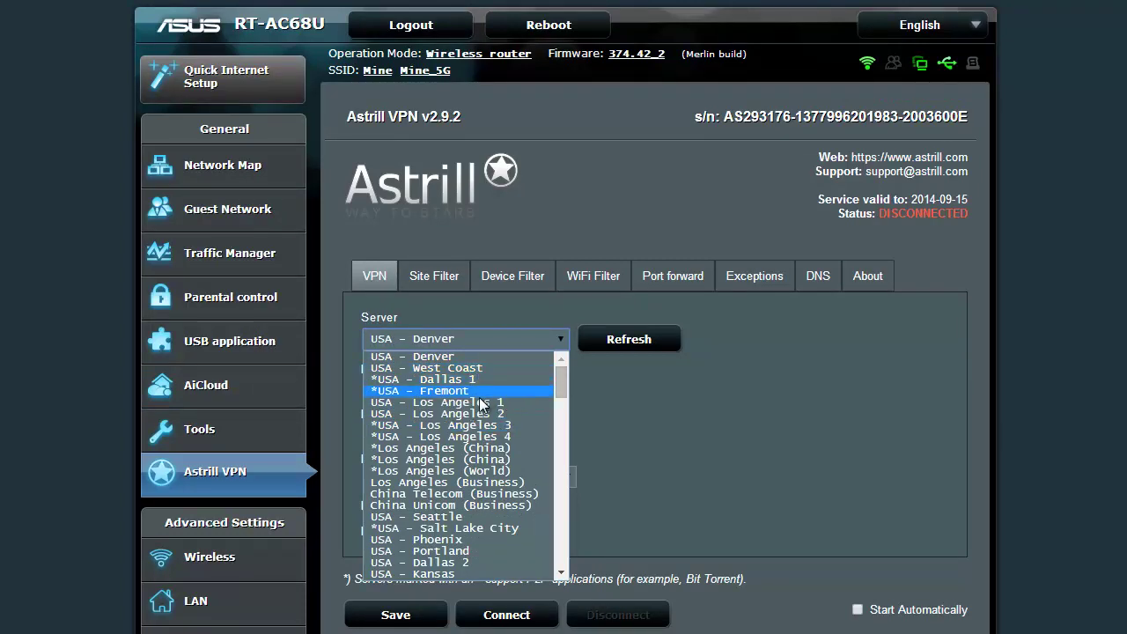
{"action": "scroll", "coordinate": [483, 504], "scroll_direction": "down", "scroll_amount": 11}
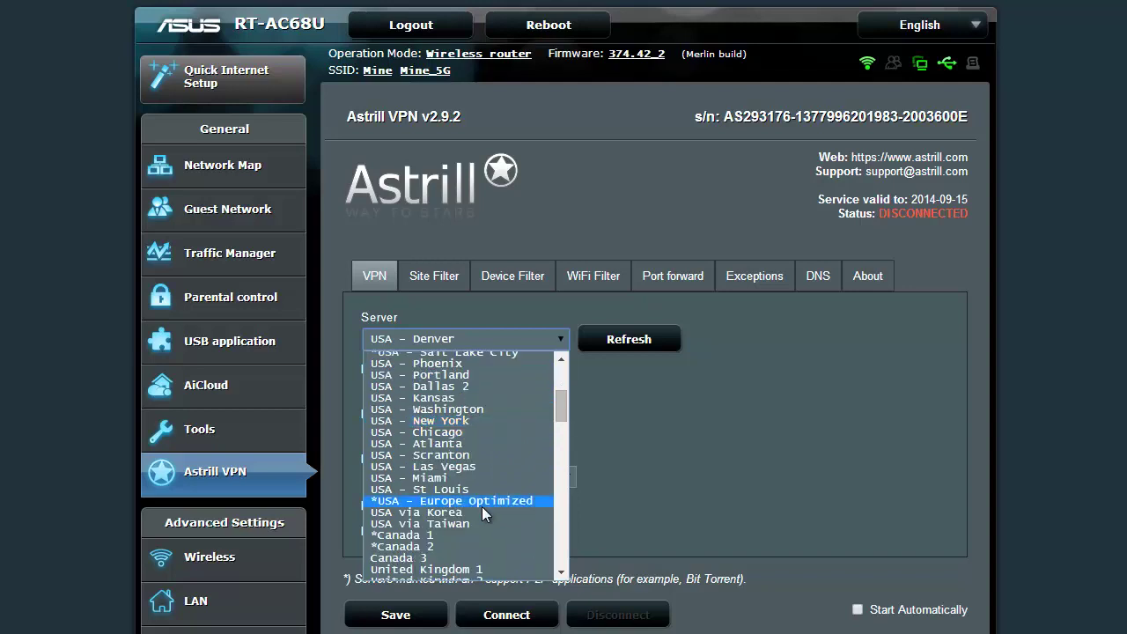
{"action": "scroll", "coordinate": [477, 504], "scroll_direction": "up", "scroll_amount": 6}
{"action": "scroll", "coordinate": [474, 520], "scroll_direction": "down", "scroll_amount": 5}
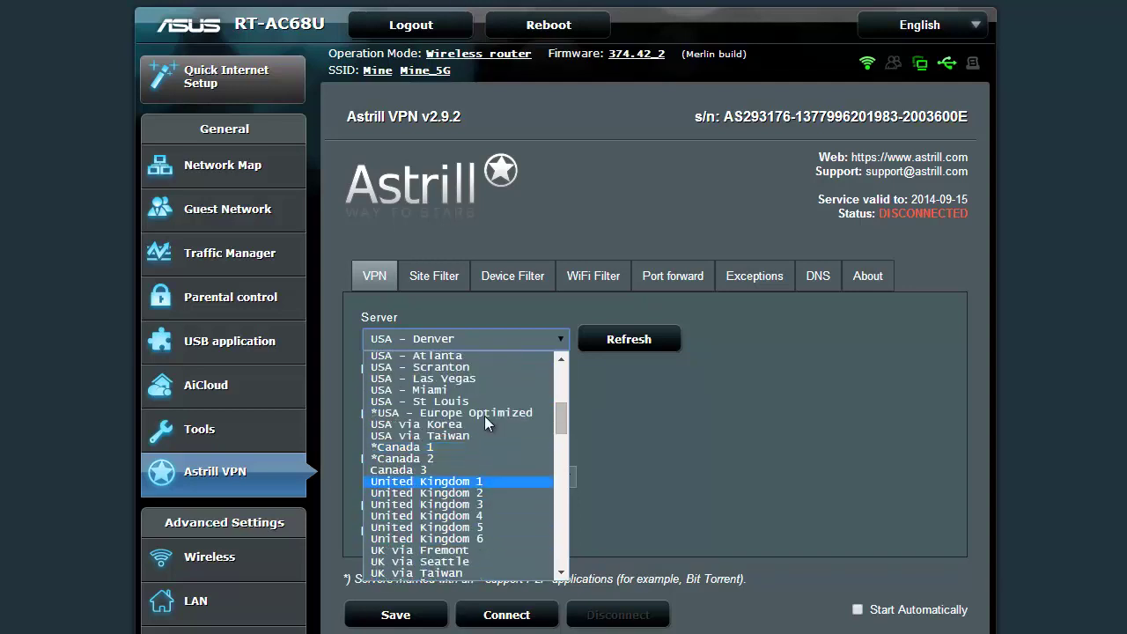
{"action": "scroll", "coordinate": [461, 477], "scroll_direction": "up", "scroll_amount": 5}
{"action": "scroll", "coordinate": [460, 476], "scroll_direction": "up", "scroll_amount": 5}
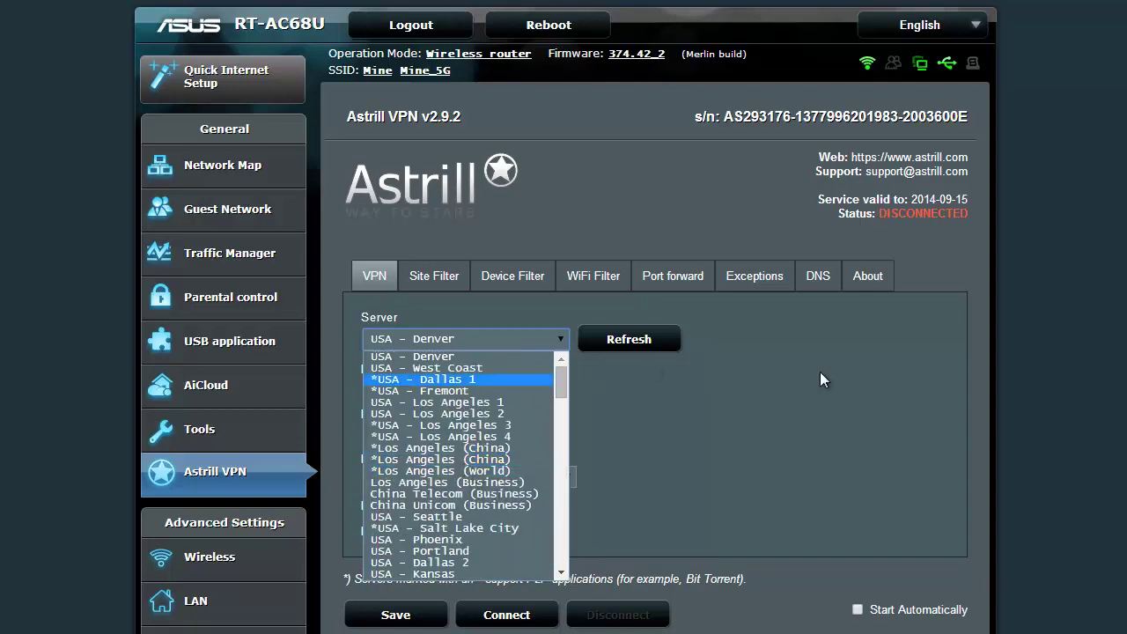
{"action": "left_click", "coordinate": [775, 436]}
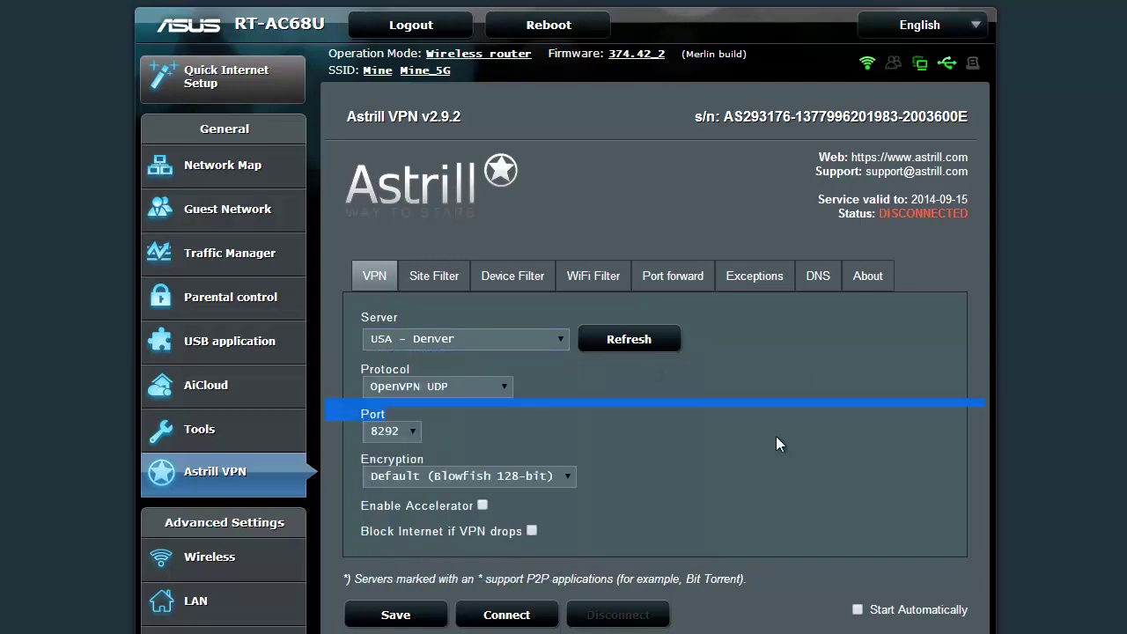
Set the VPN encryption to Disable (Fast).
{"action": "left_click", "coordinate": [555, 471]}
{"action": "left_click", "coordinate": [511, 532]}
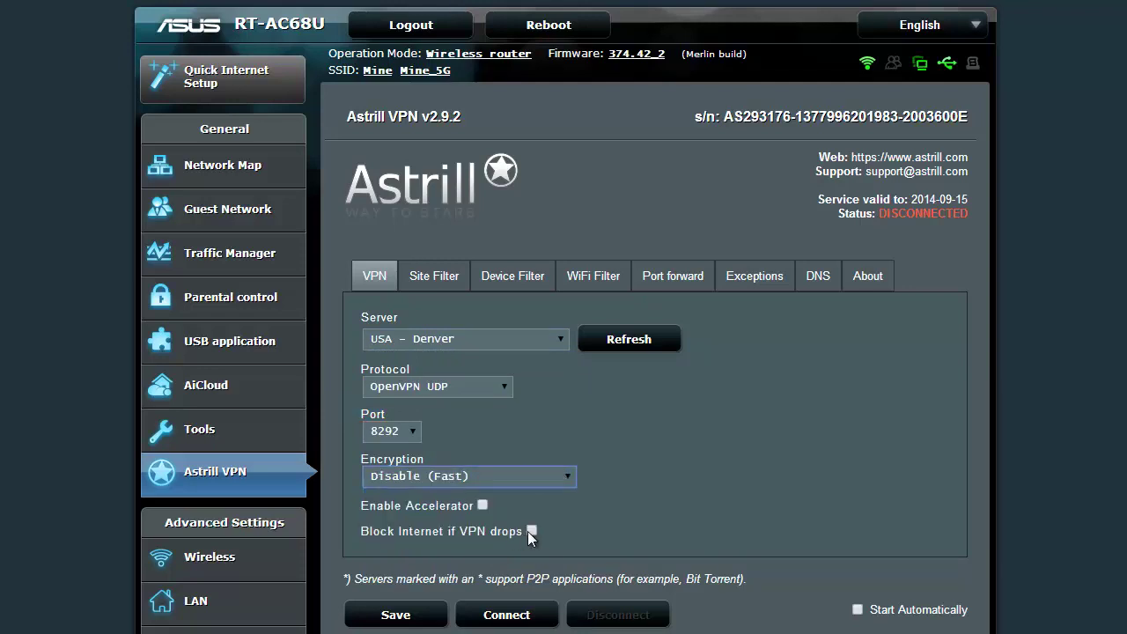
{"action": "left_click", "coordinate": [744, 472]}
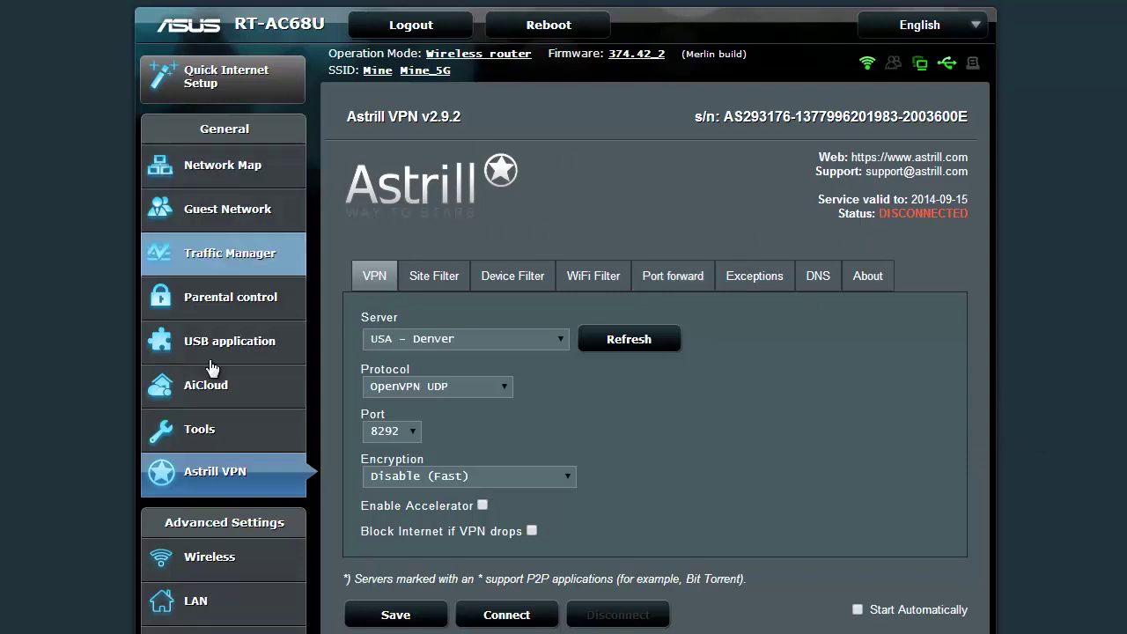
In WAN settings, clone the MAC and change its last octet from 5b to 1a.
{"action": "scroll", "coordinate": [172, 387], "scroll_direction": "down", "scroll_amount": 4}
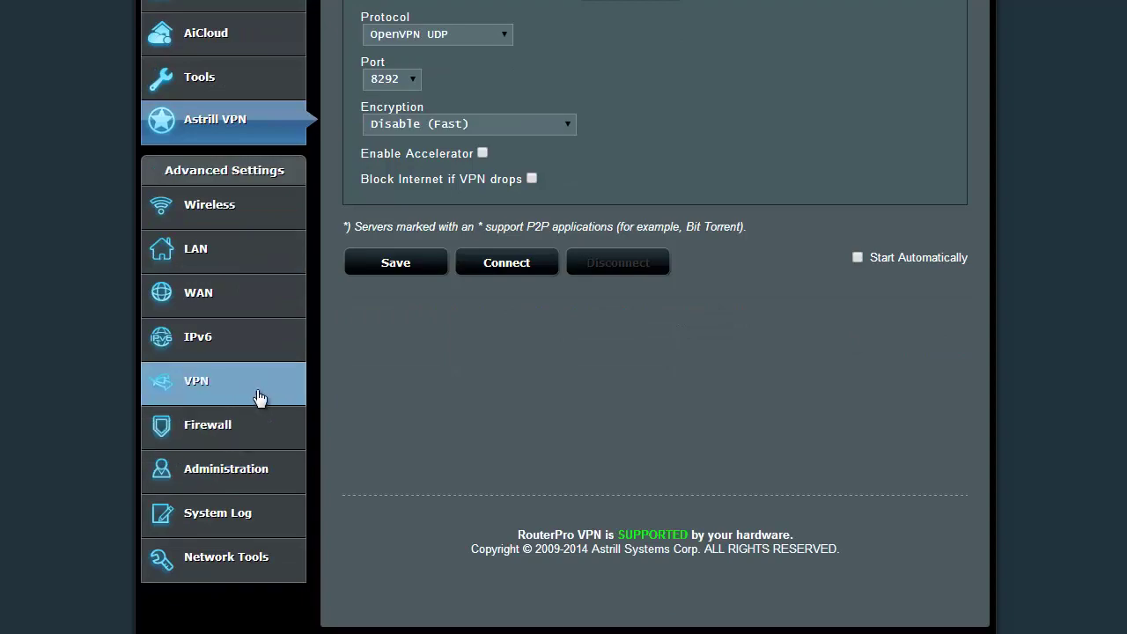
{"action": "left_click", "coordinate": [227, 295]}
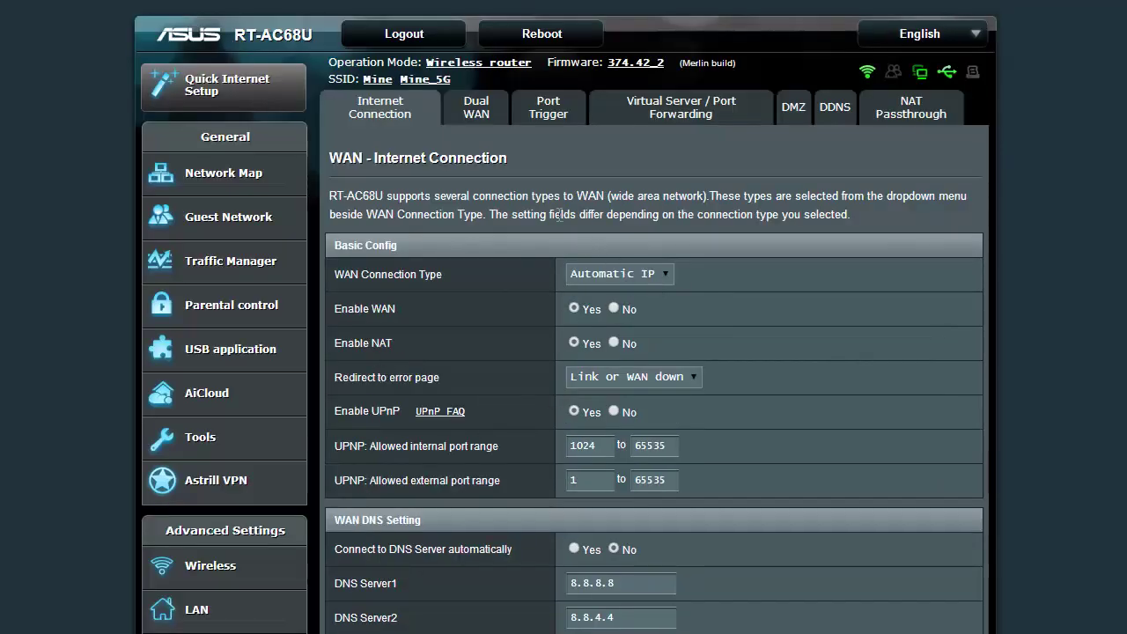
{"action": "scroll", "coordinate": [768, 290], "scroll_direction": "down", "scroll_amount": 4}
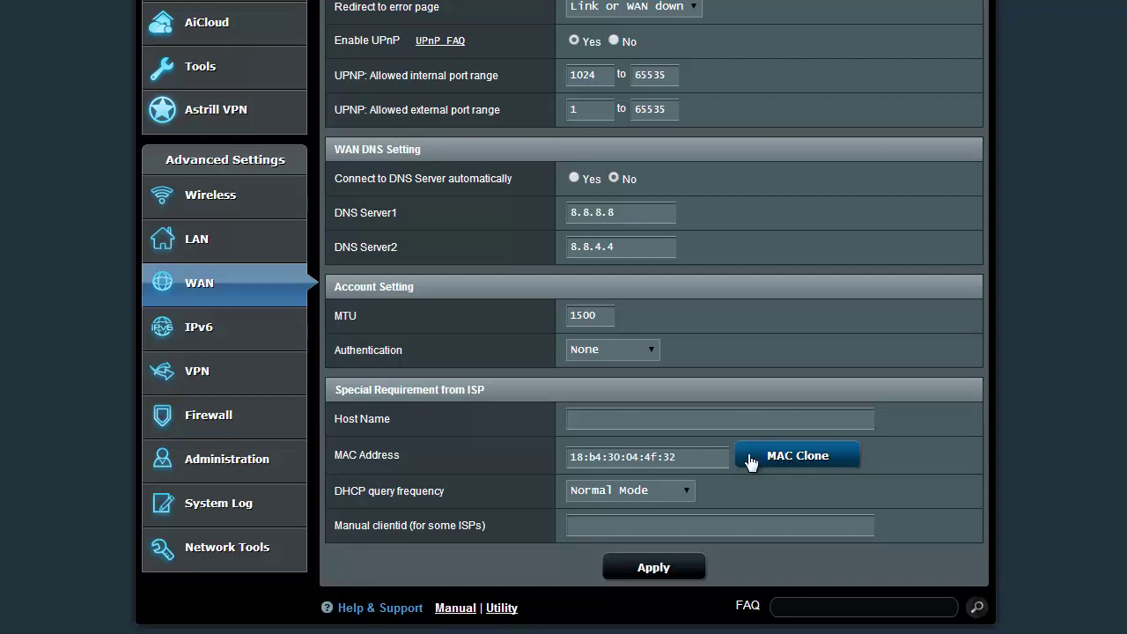
{"action": "left_click", "coordinate": [797, 455]}
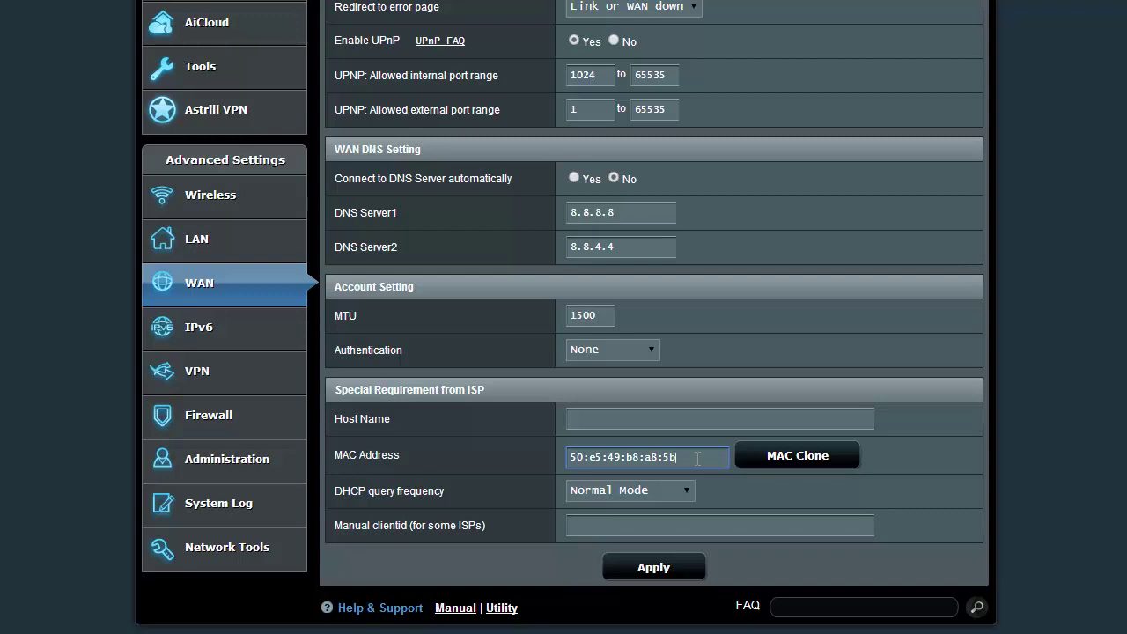
{"action": "key", "text": "shift+Left"}
{"action": "key", "text": "shift+Left"}
{"action": "left_click", "coordinate": [686, 462]}
{"action": "double_click", "coordinate": [672, 457]}
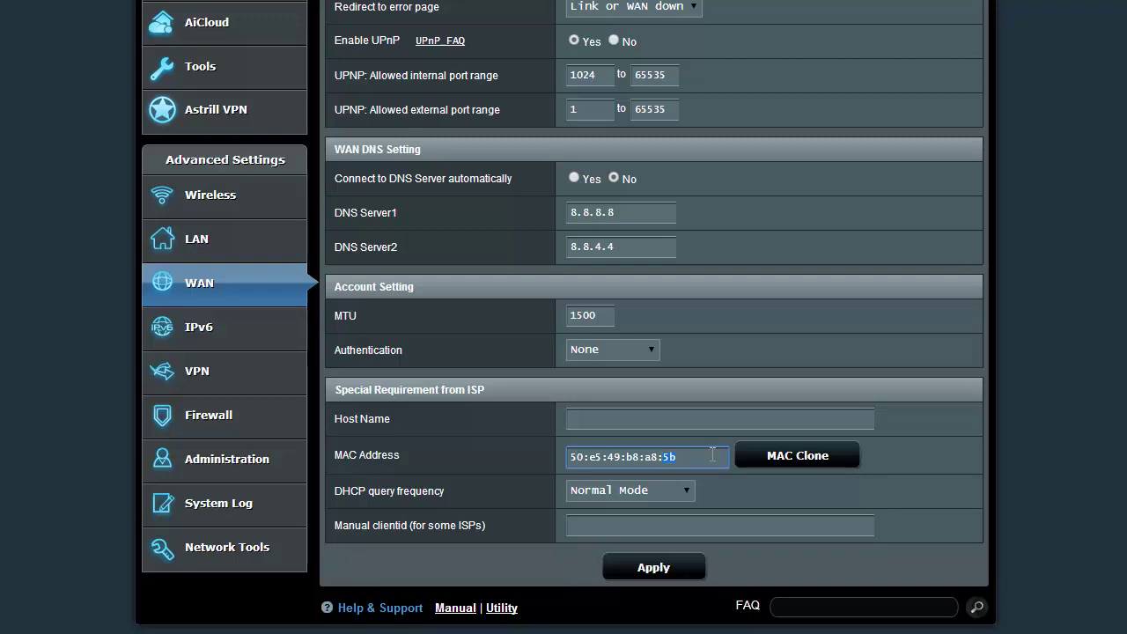
{"action": "type", "text": "1a"}
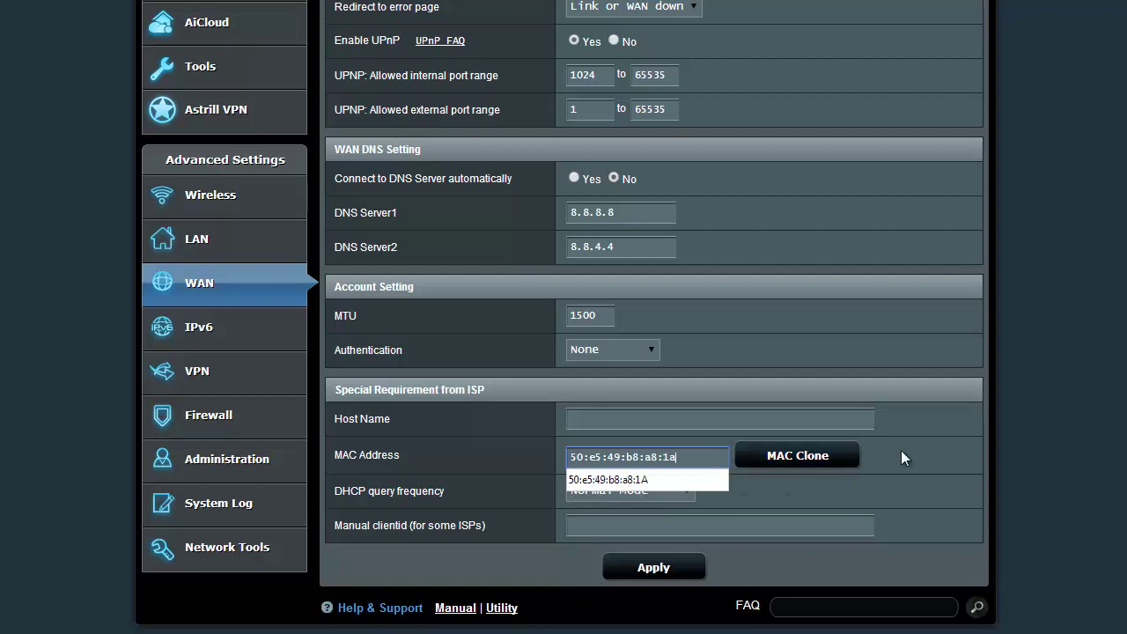
{"action": "left_click", "coordinate": [878, 483]}
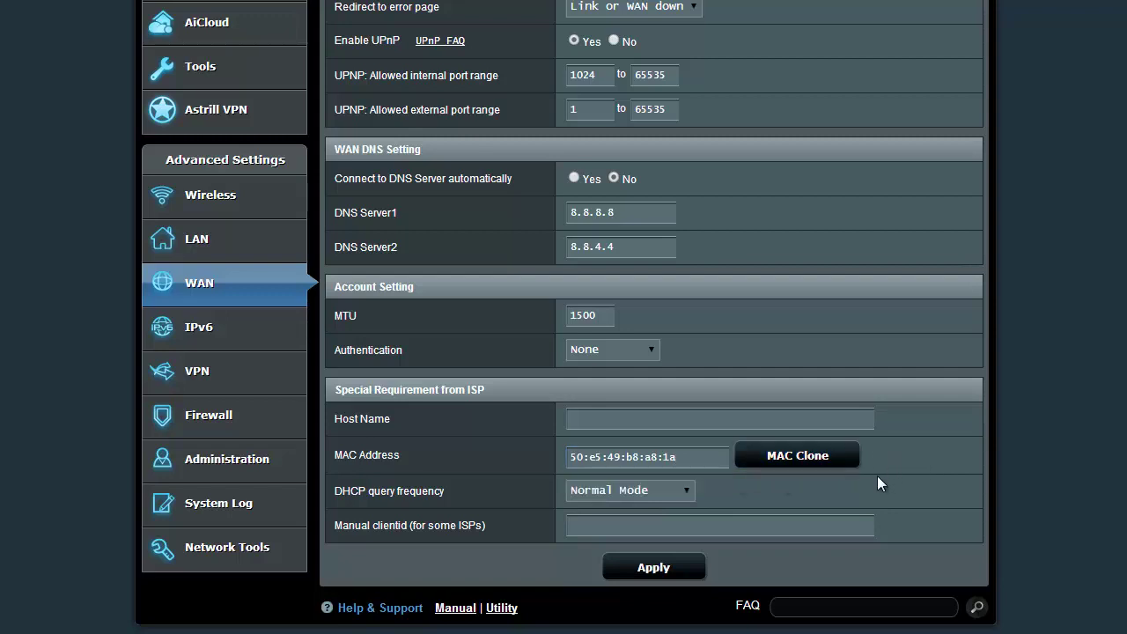
Apply the WAN settings to save MAC address 50:e5:49:b8:a8:1a.
{"action": "left_click", "coordinate": [654, 568]}
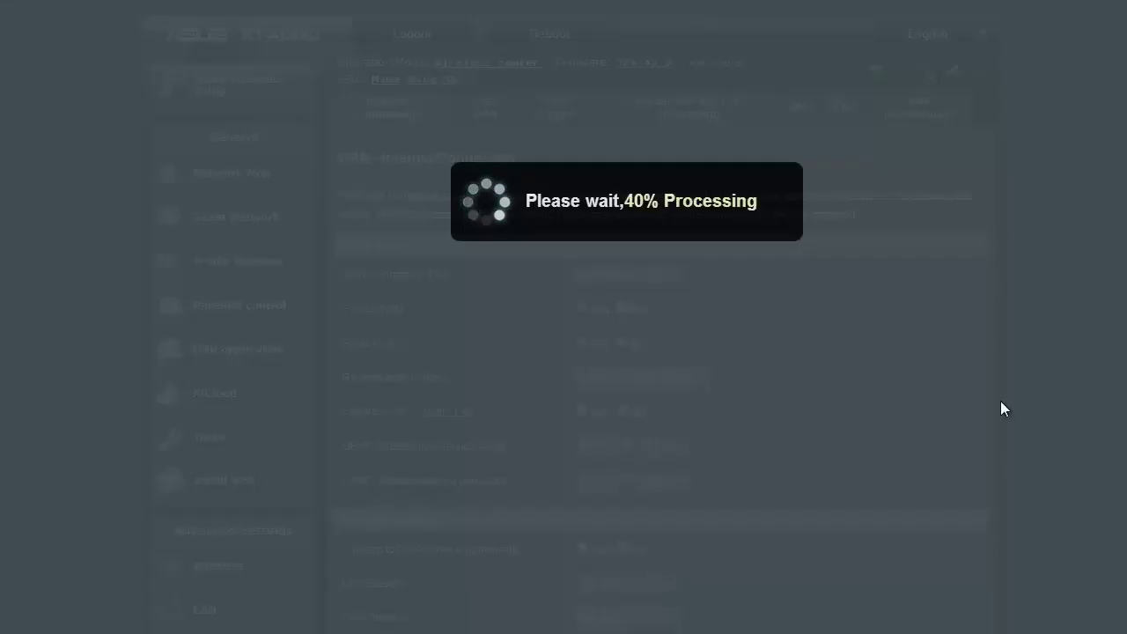